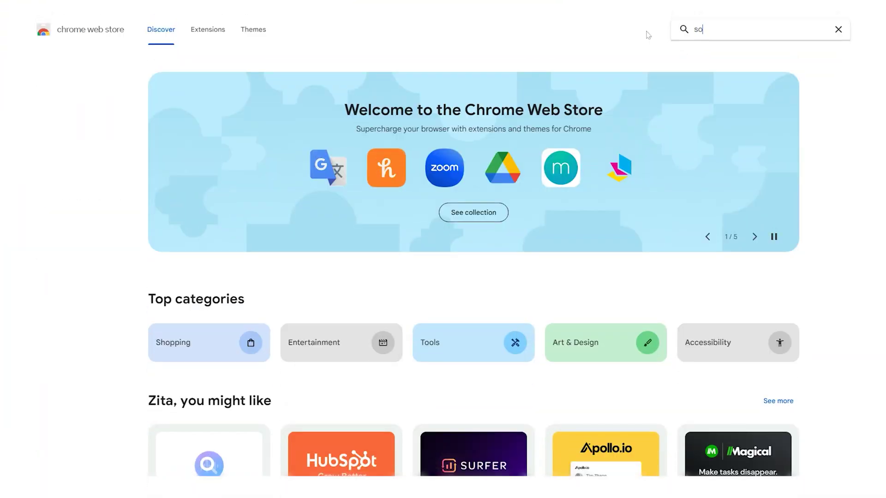
Search the Chrome Web Store for "sort for tiktok" and open the Sort for TikTok extension.
text(rt for tiktok)
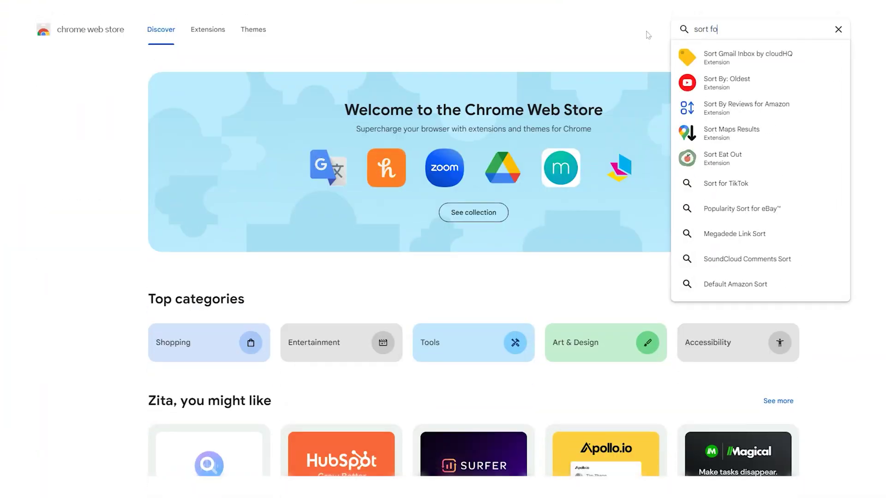
key(Return)
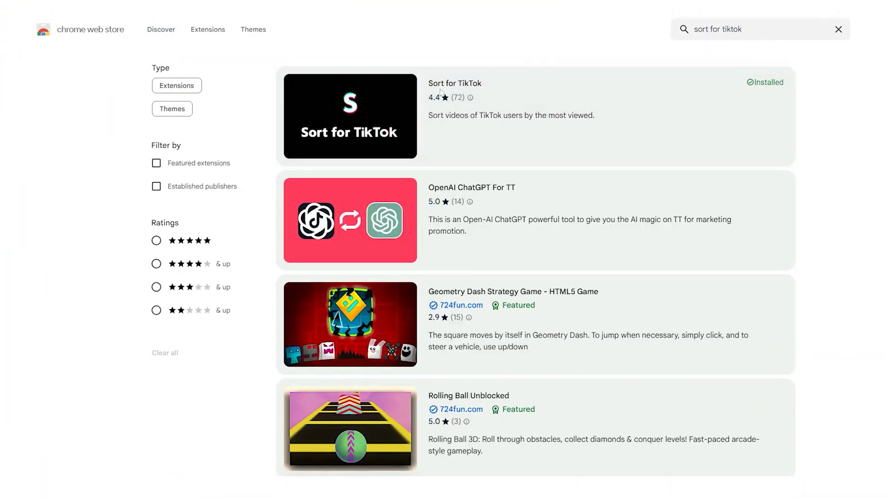
click(441, 93)
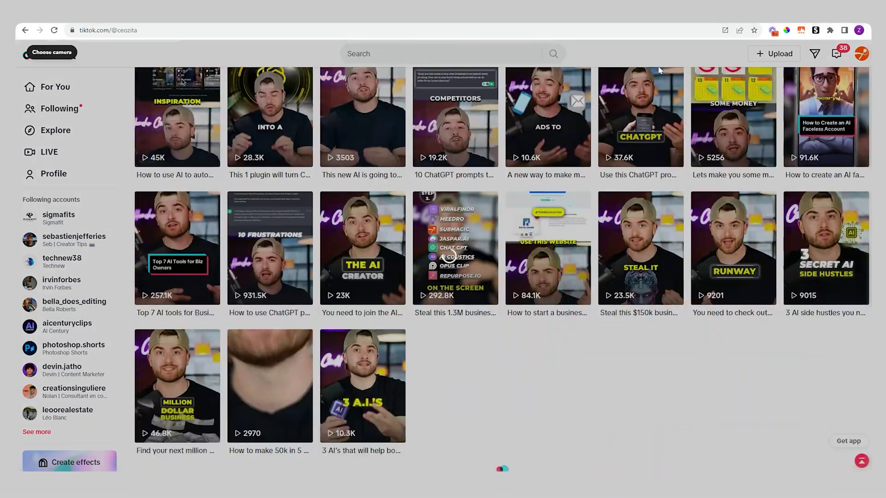
Switch to the TikTok profile and browse its videos with their view counts.
scroll(659, 70, down, 20)
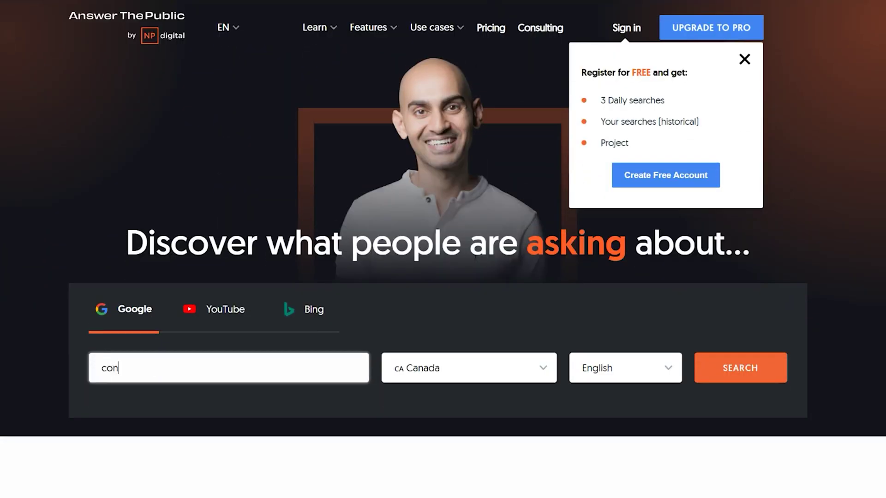
Run a Google keyword search in AnswerThePublic for Canada in English.
click(735, 375)
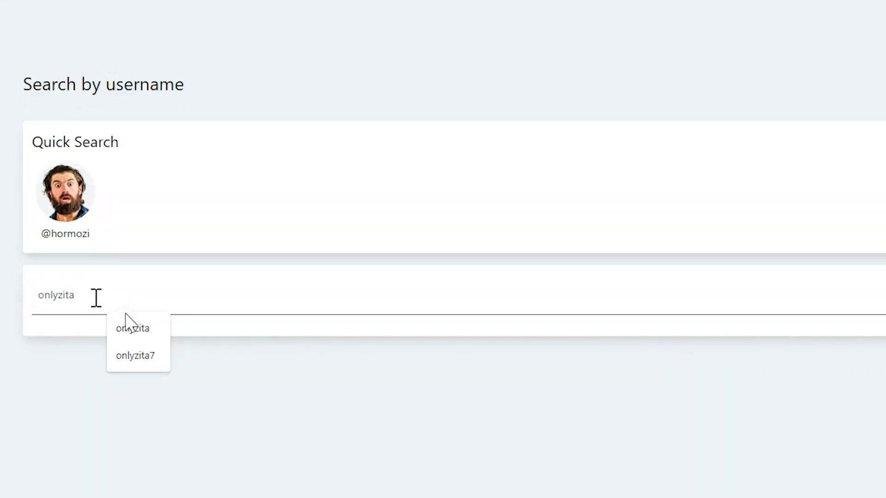
Look up the first suggested account in the username search and review its engagement figures and posts sorted by likes.
click(126, 319)
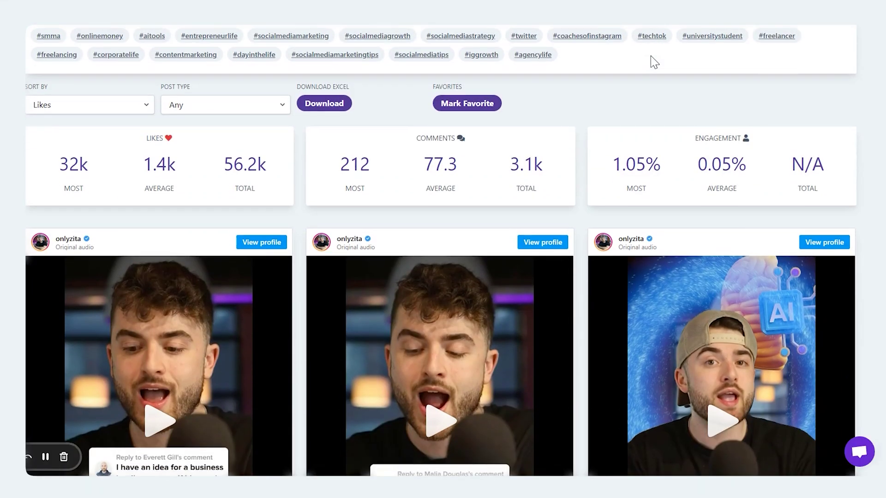
scroll(652, 59, down, 3)
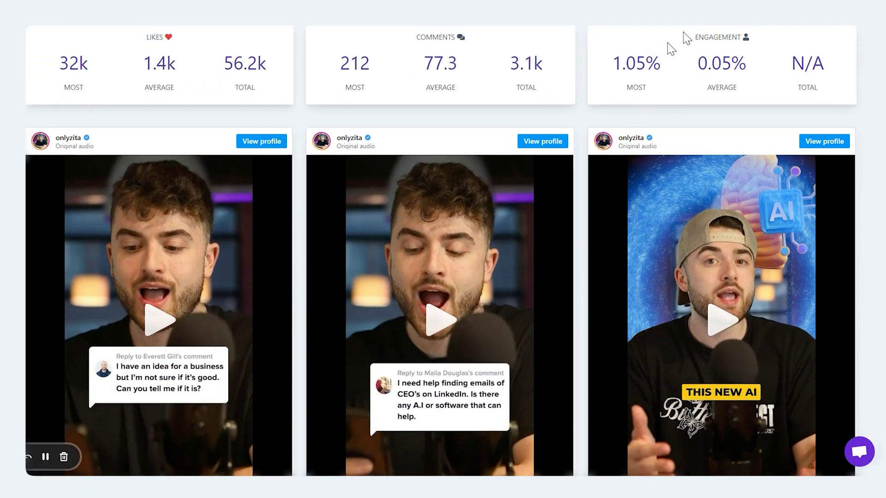
scroll(671, 48, down, 5)
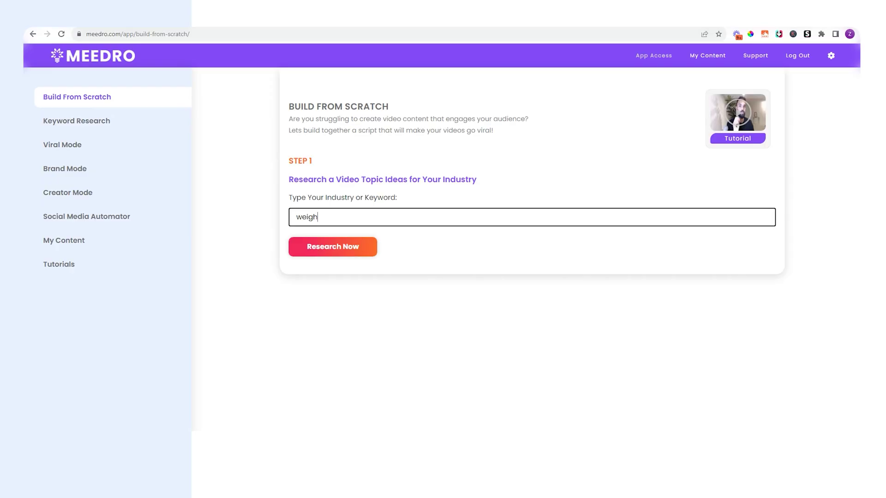
Switch to Meedro and research video topic ideas for the weight loss industry.
click(333, 247)
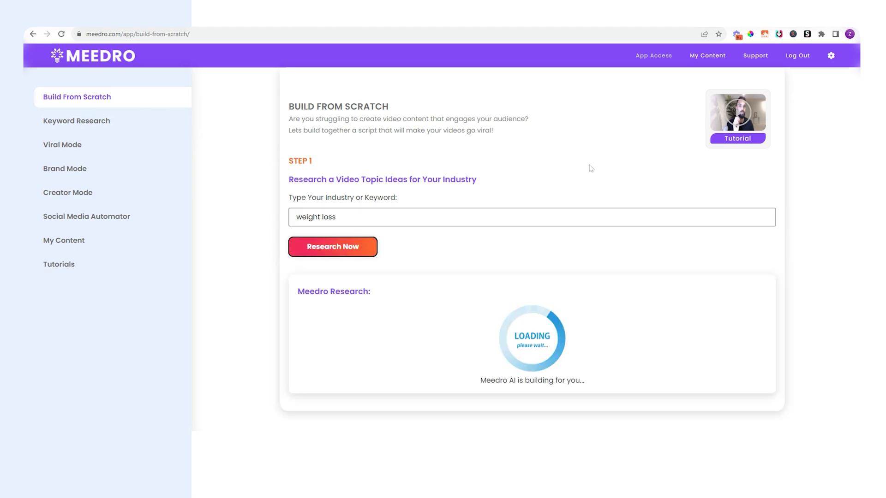
scroll(590, 169, down, 1)
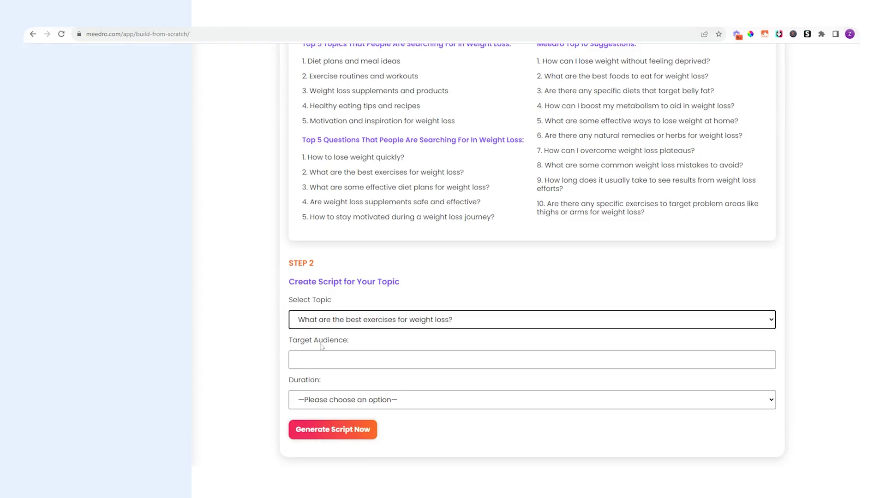
Generate a 1 minute script on the best exercises for weight loss with dads as target audience, and read through it.
click(322, 359)
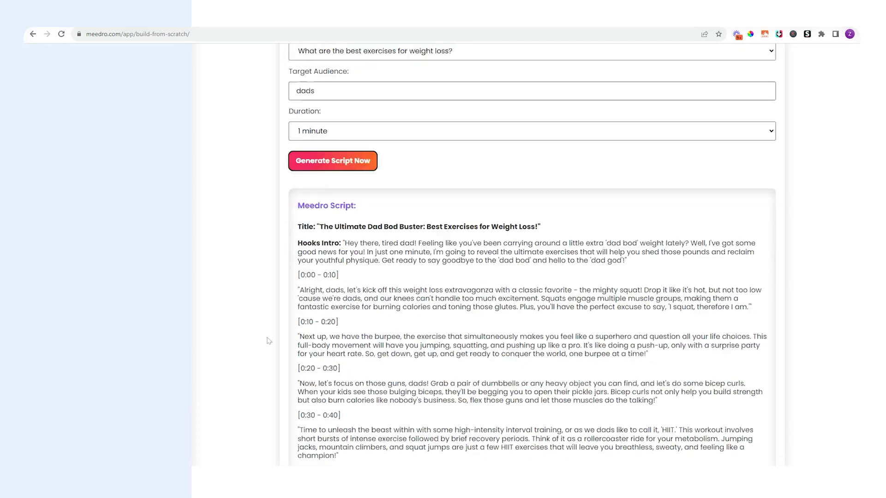
scroll(269, 341, down, 4)
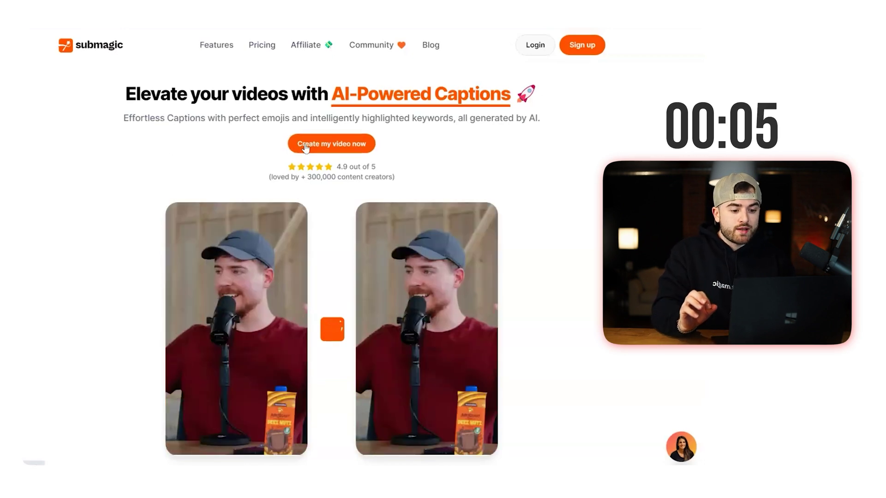
Switch to Submagic and upload the video Clip 1 as a new captioned project in English.
click(305, 145)
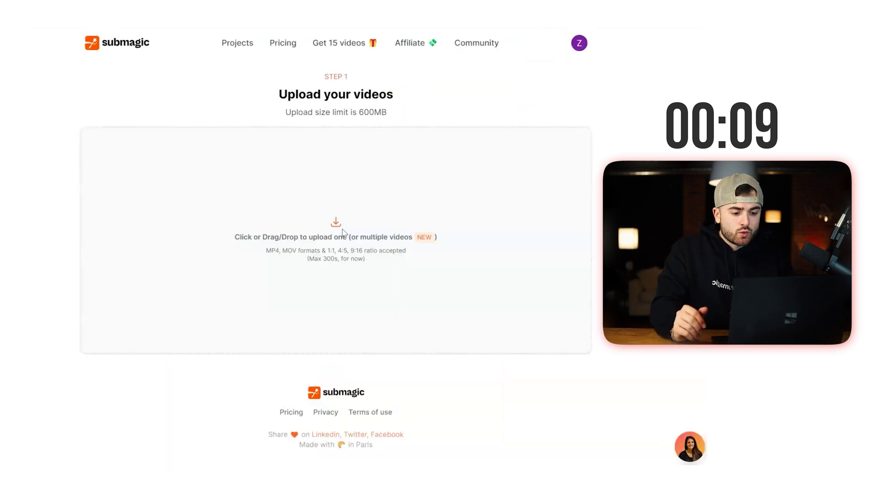
click(342, 232)
click(76, 93)
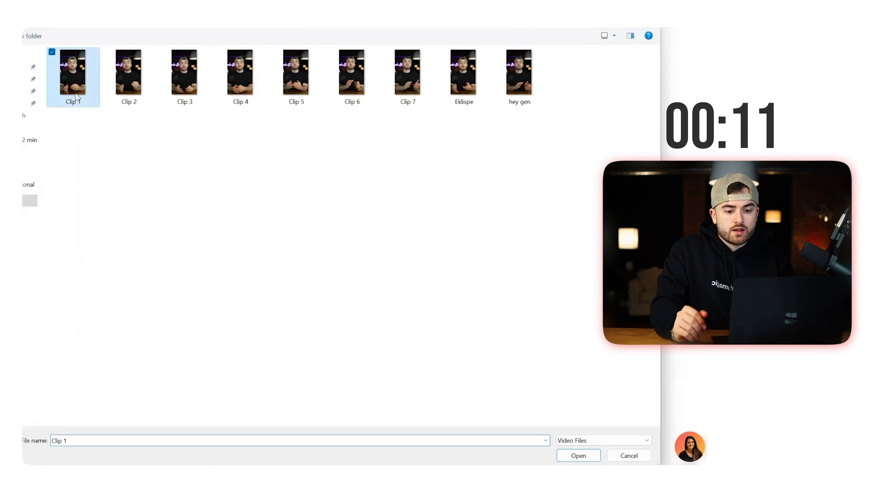
double_click(76, 95)
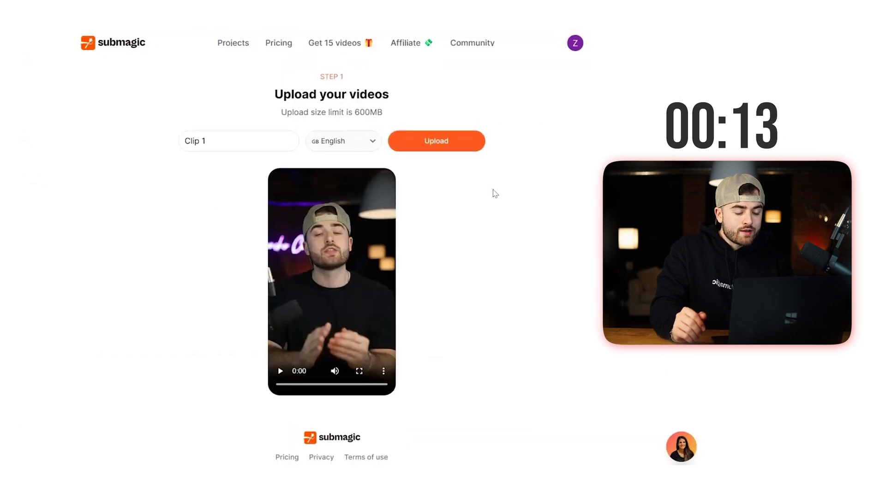
click(432, 145)
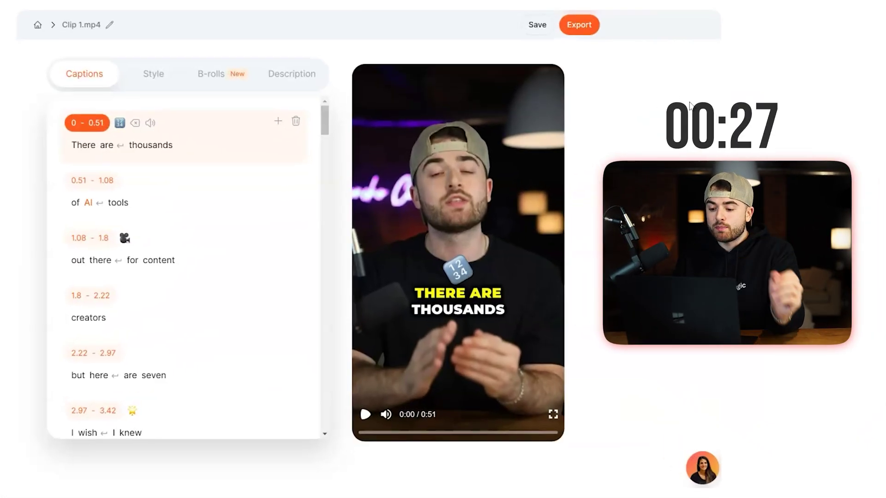
Mute the video and play its opening seconds to check the generated captions and emojis.
click(387, 415)
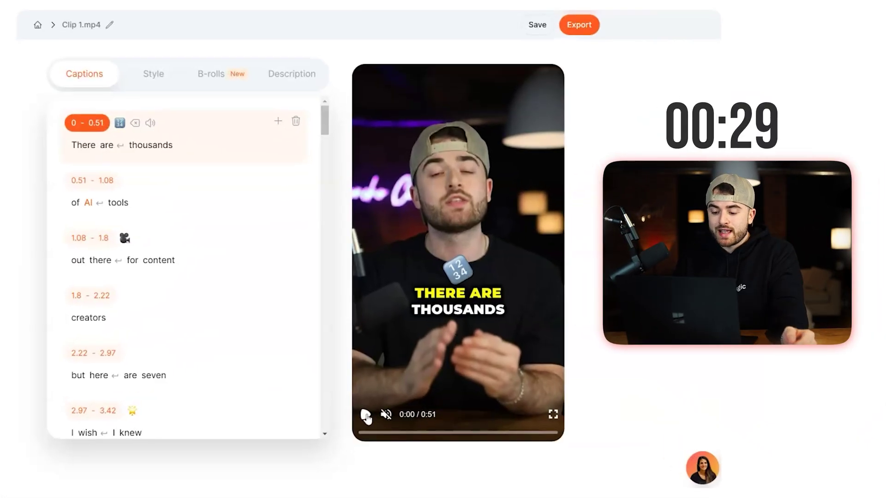
click(366, 416)
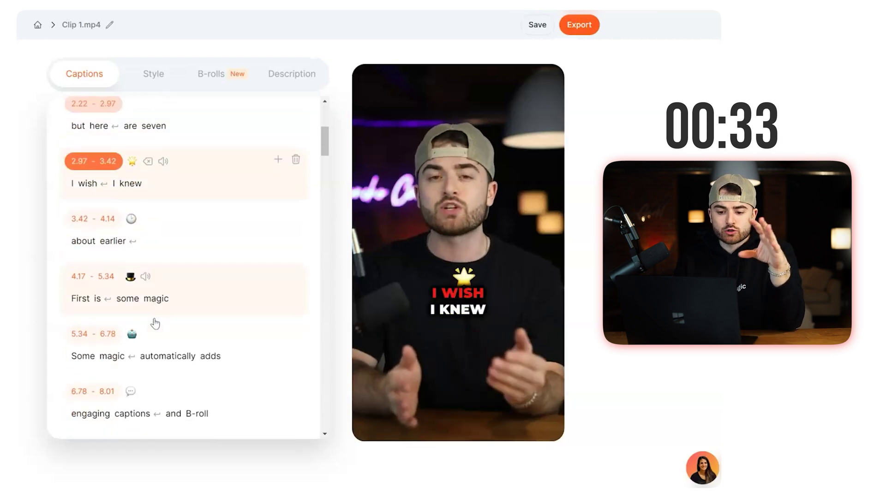
mouse_move(476, 327)
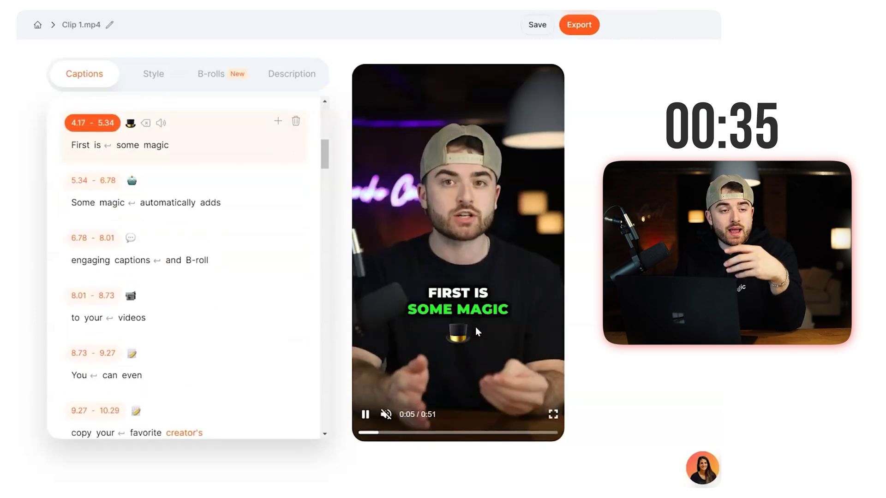
key(space)
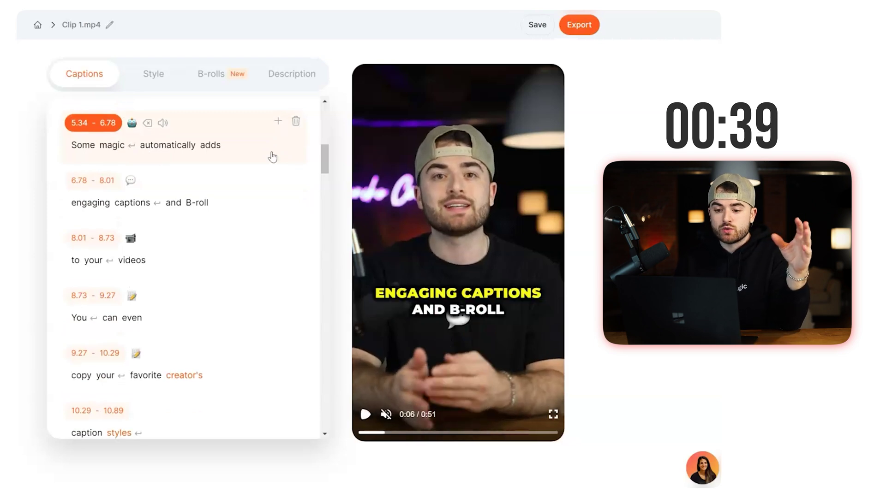
Try the Ali and Iman caption themes on the video and apply the Hormozi 1 theme.
click(149, 81)
scroll(143, 204, up, 2)
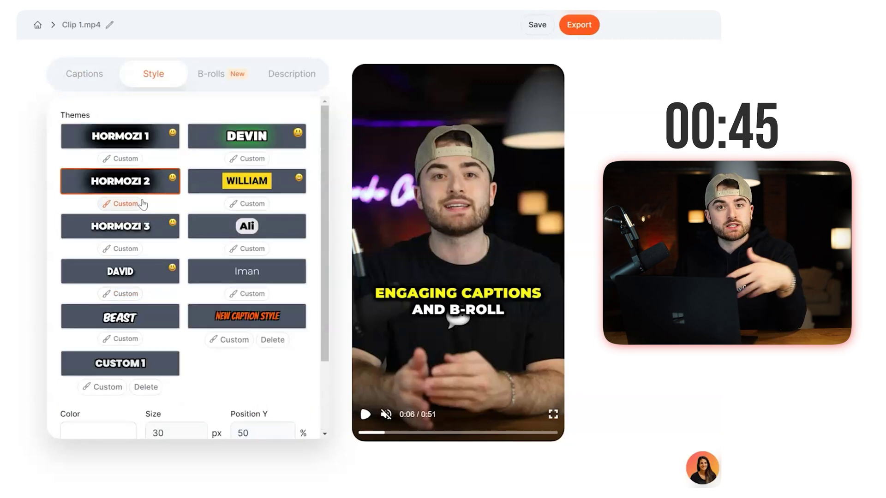
click(244, 227)
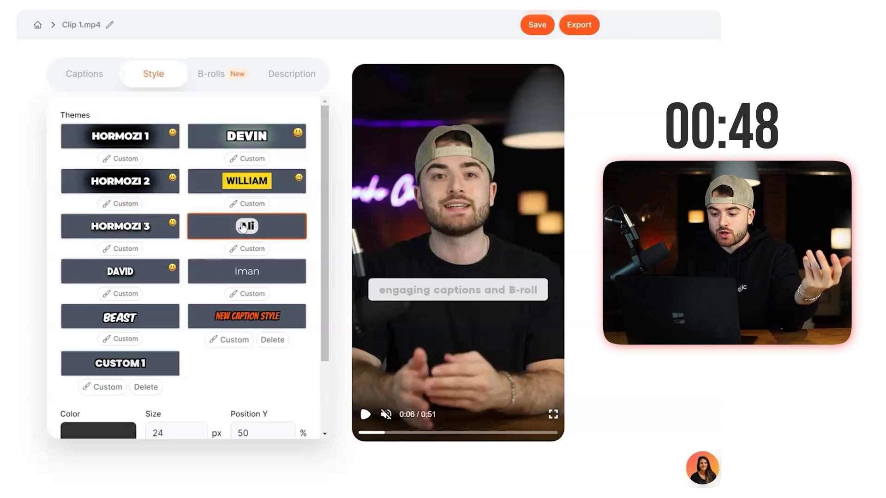
click(240, 272)
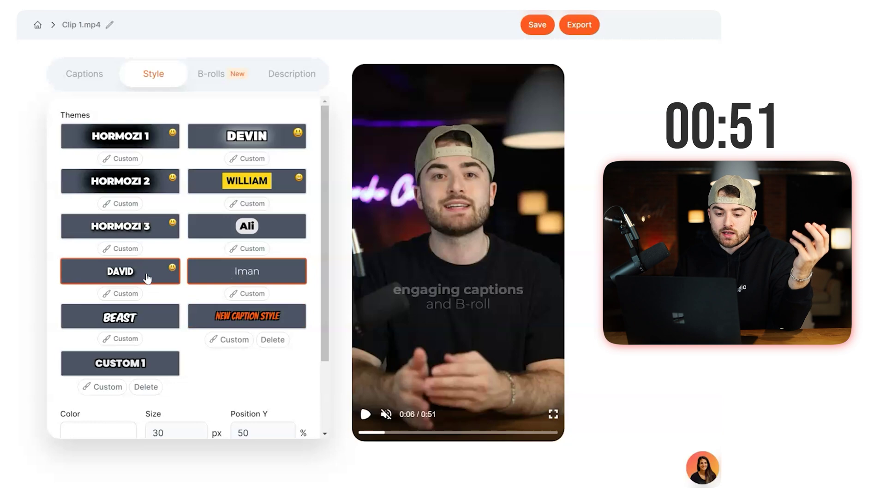
click(138, 316)
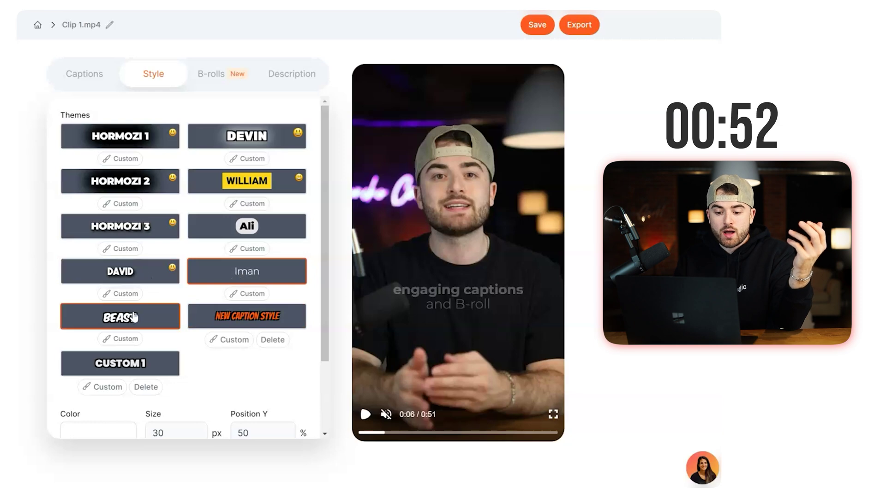
click(143, 138)
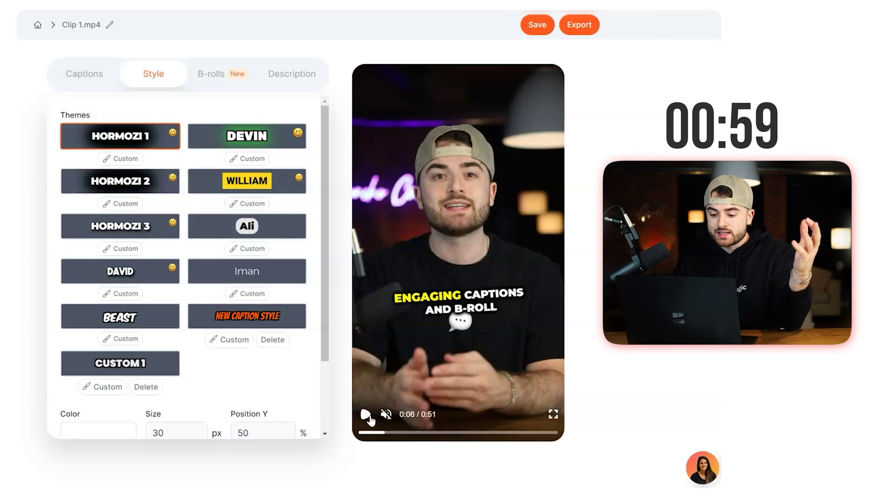
Preview the themed captions, set their Position Y to 57%, and play the video again to check the placement.
click(367, 415)
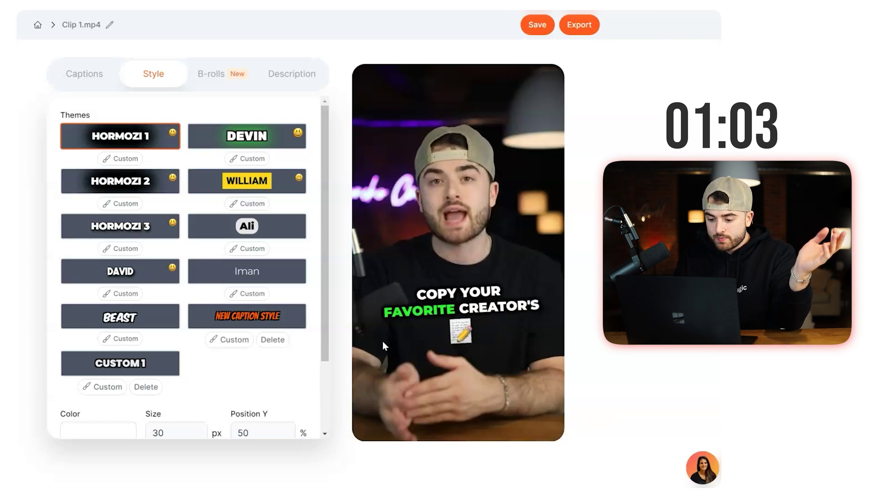
click(366, 415)
scroll(247, 300, down, 2)
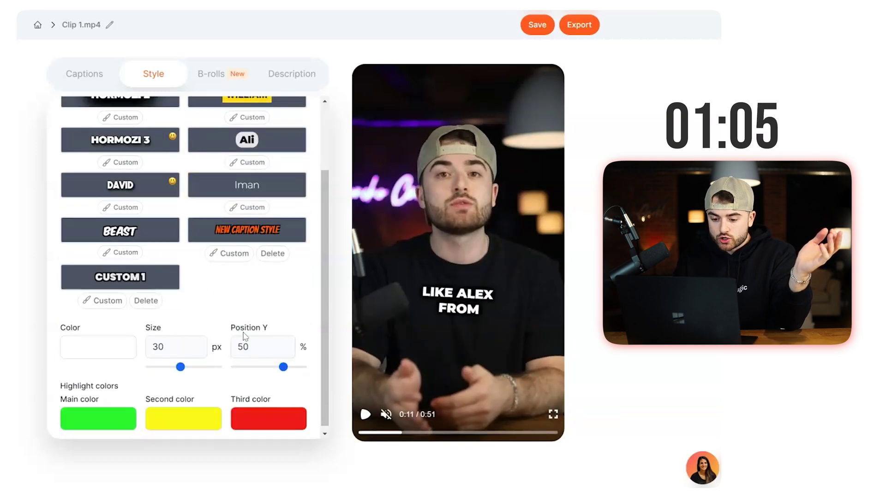
mouse_move(283, 368)
mouse_down()
mouse_move(273, 368)
mouse_move(291, 370)
mouse_up()
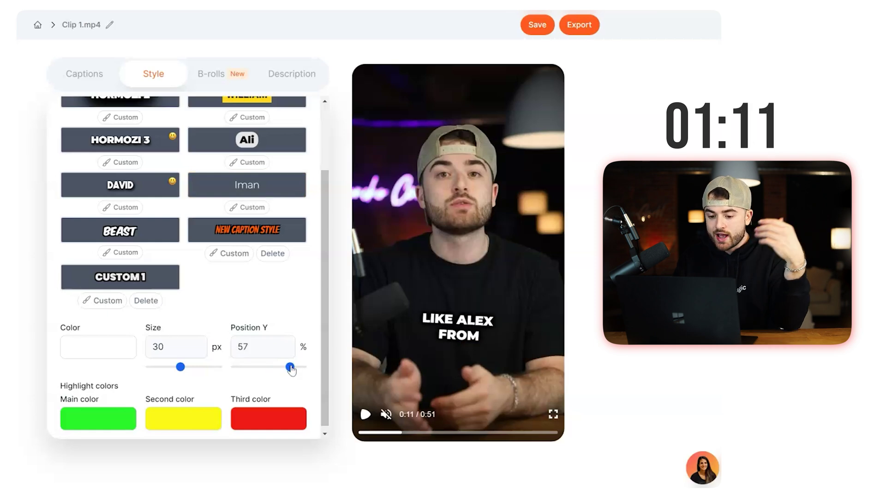
click(365, 415)
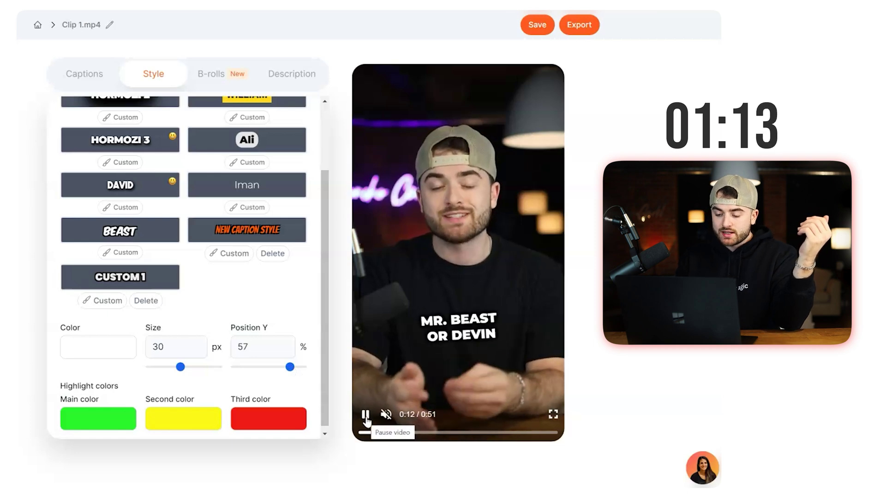
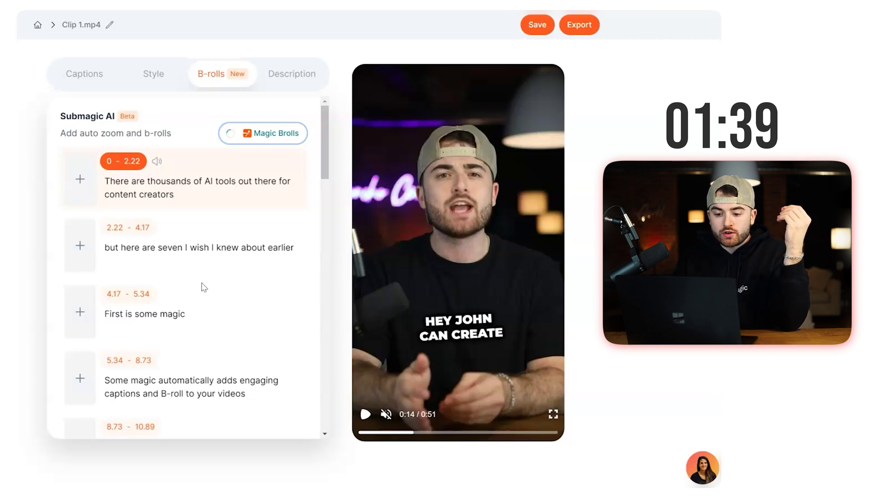
Open the B-roll and zoom settings of the 5.34 - 8.73 segment and play the video from just before it.
scroll(200, 271, down, 2)
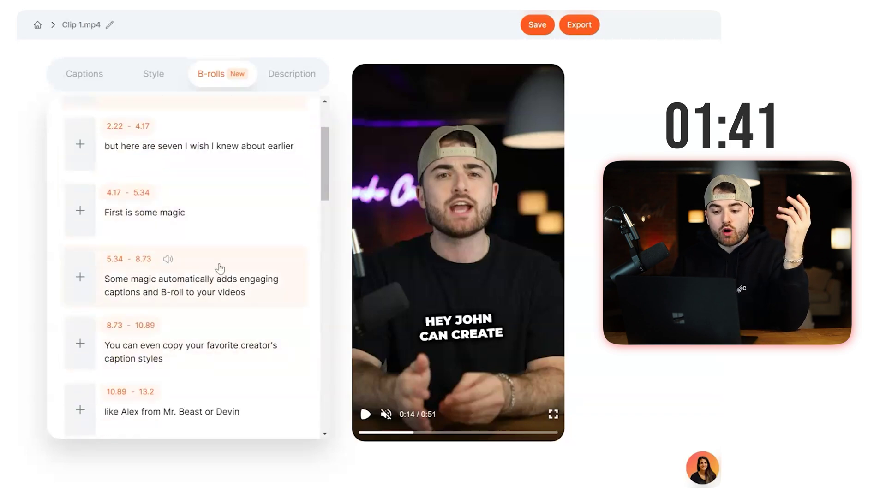
click(83, 279)
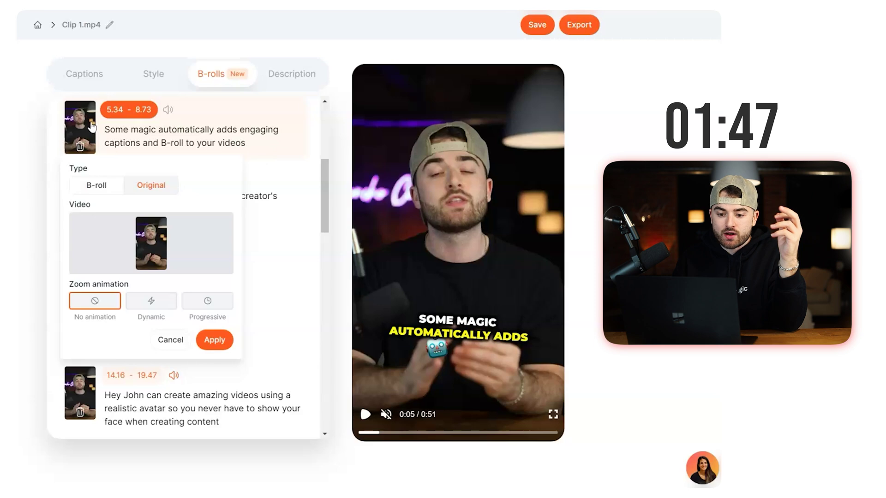
scroll(91, 126, up, 2)
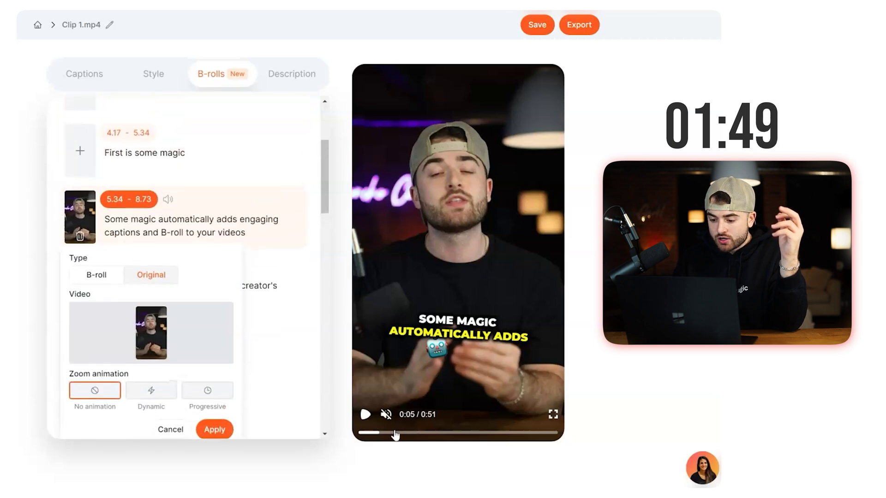
click(375, 434)
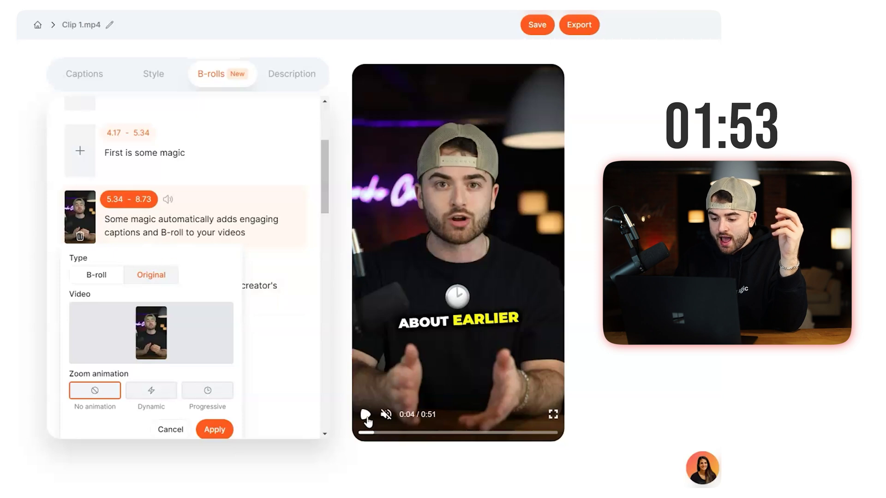
click(366, 415)
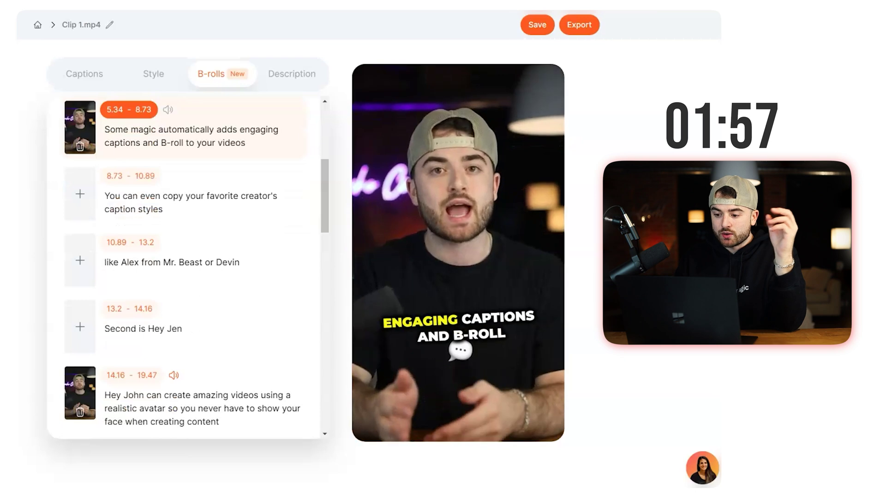
Open the B-roll settings of the 19.47 - 25.53 segment and play the video from just before it to check its B-roll.
scroll(162, 323, down, 5)
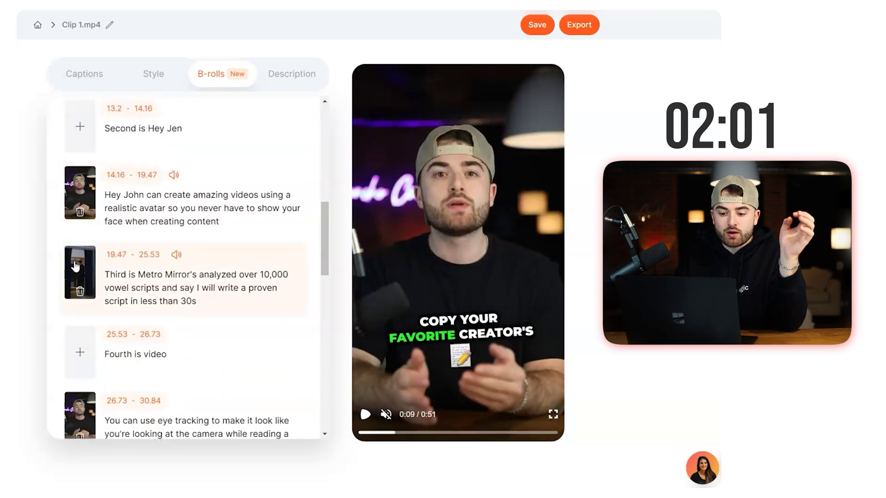
click(80, 238)
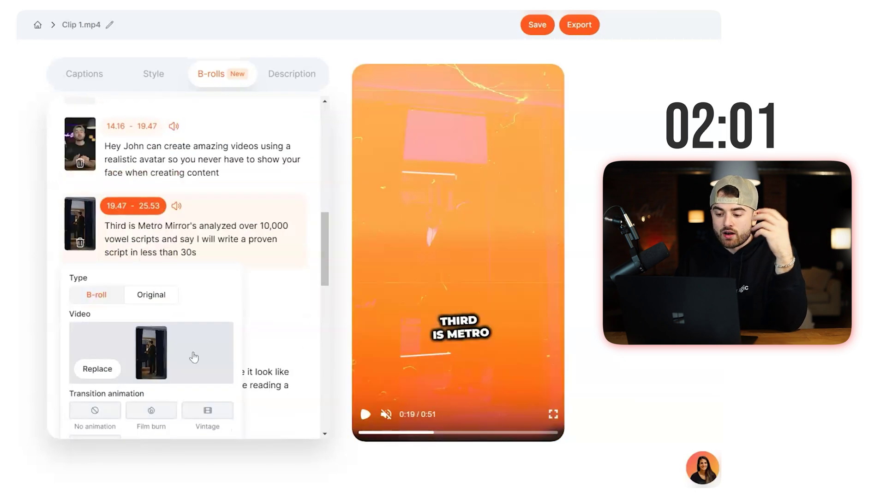
click(425, 433)
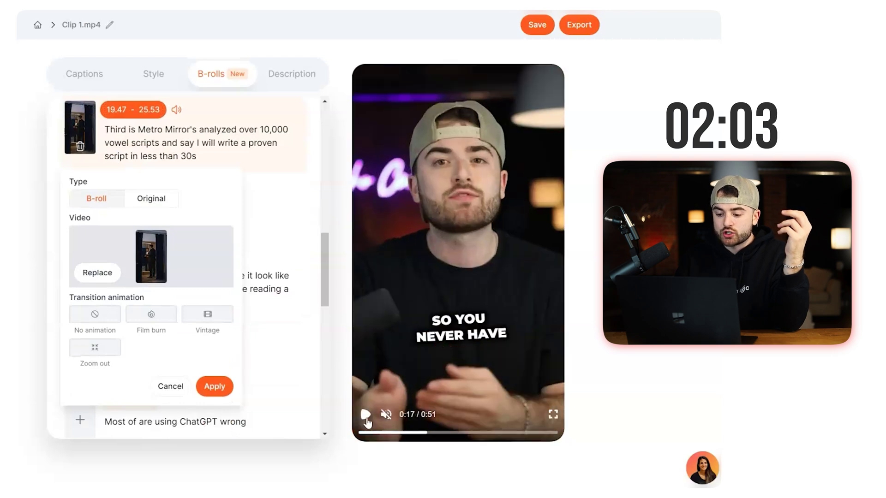
click(364, 415)
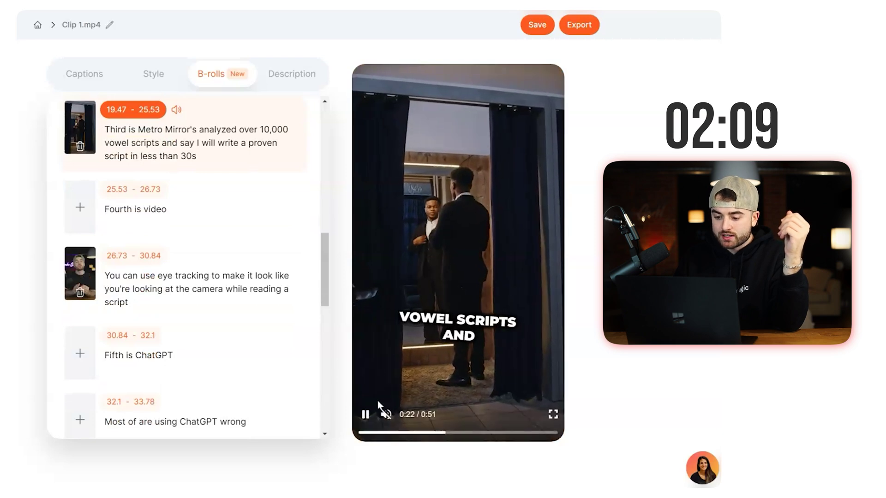
click(364, 414)
Open the video search for adding a B-roll to the 33.78 - 37.65 segment.
scroll(171, 302, down, 3)
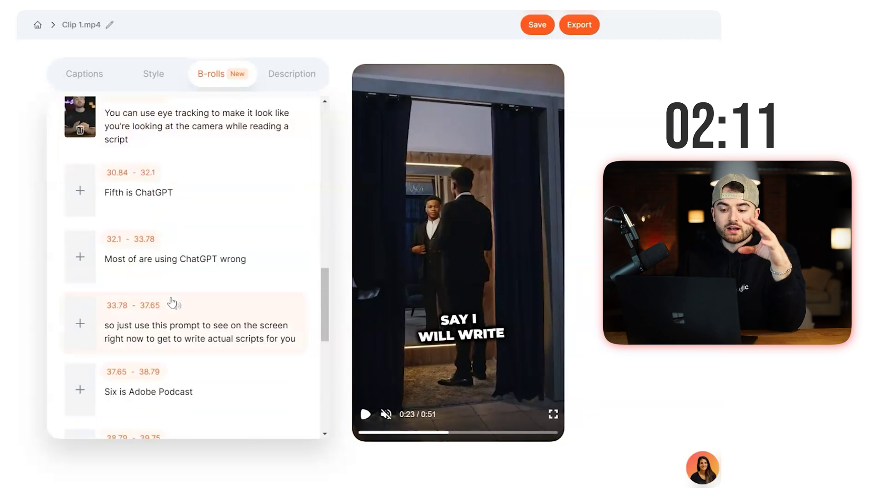
scroll(172, 303, down, 2)
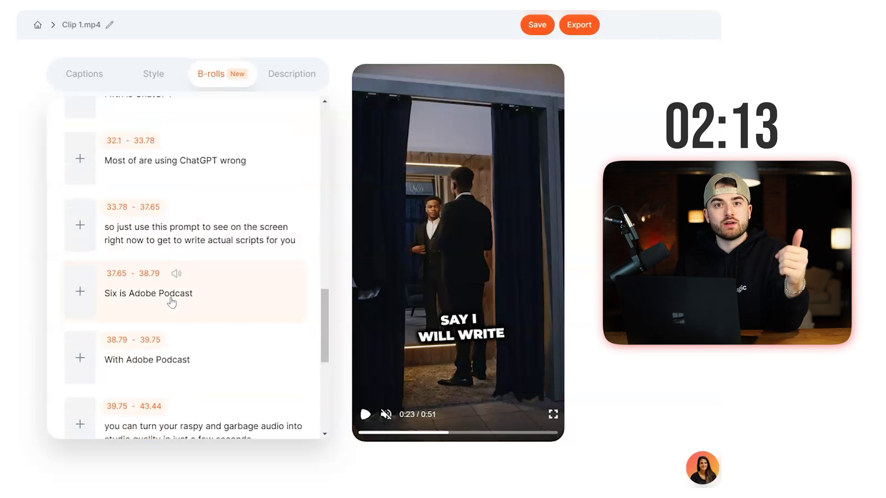
scroll(172, 302, up, 3)
scroll(171, 302, up, 2)
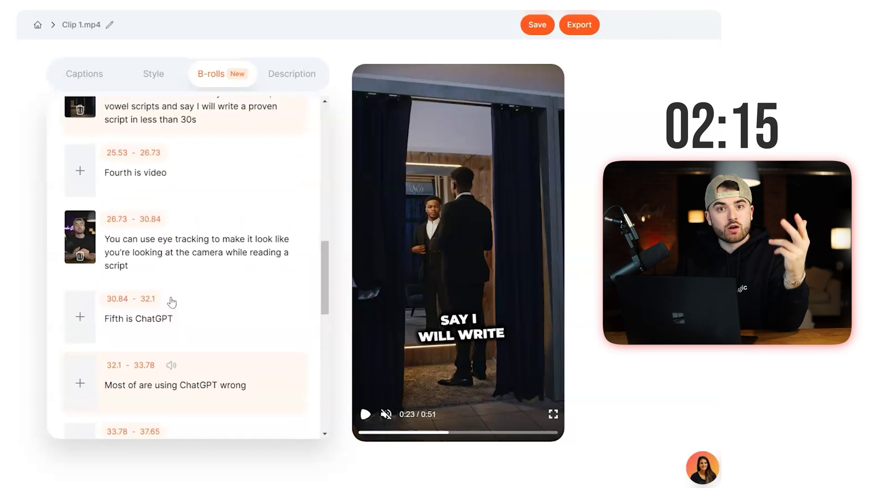
scroll(172, 302, down, 2)
scroll(172, 302, down, 1)
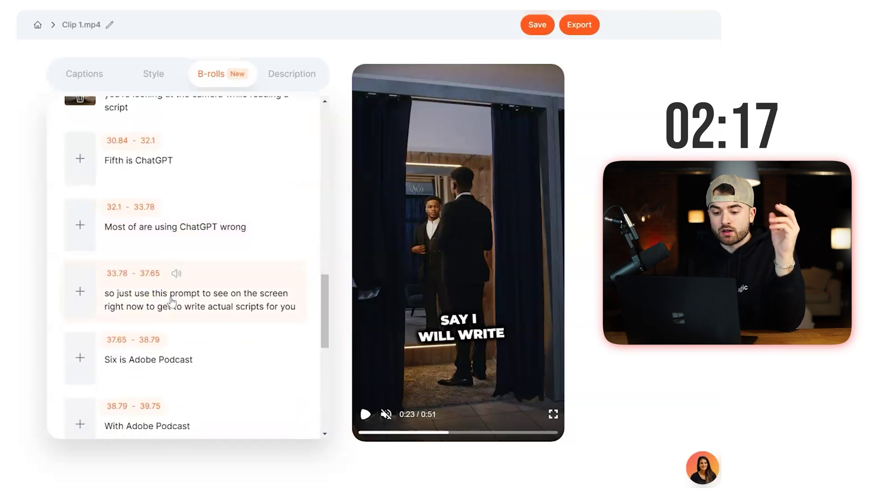
click(80, 292)
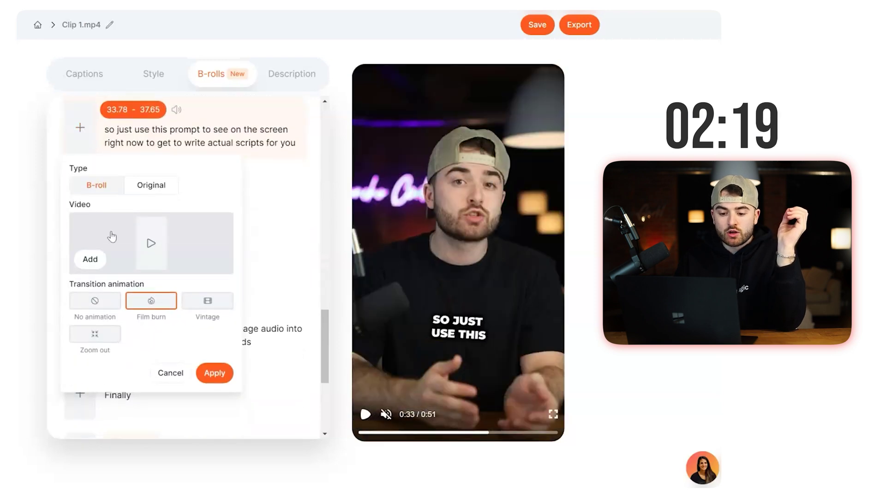
click(90, 259)
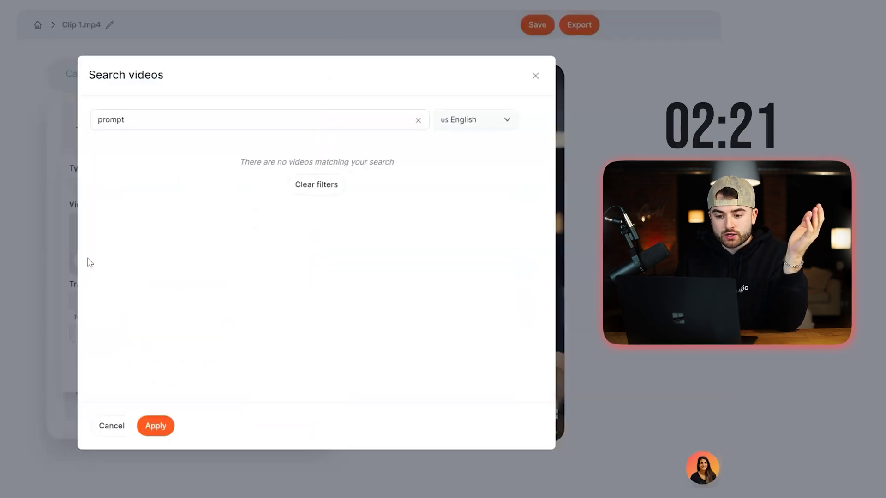
Search the videos for "ai" and apply the chess-playing robot arm clip as the segment's B-roll with the Vintage transition animation.
key(ctrl+a)
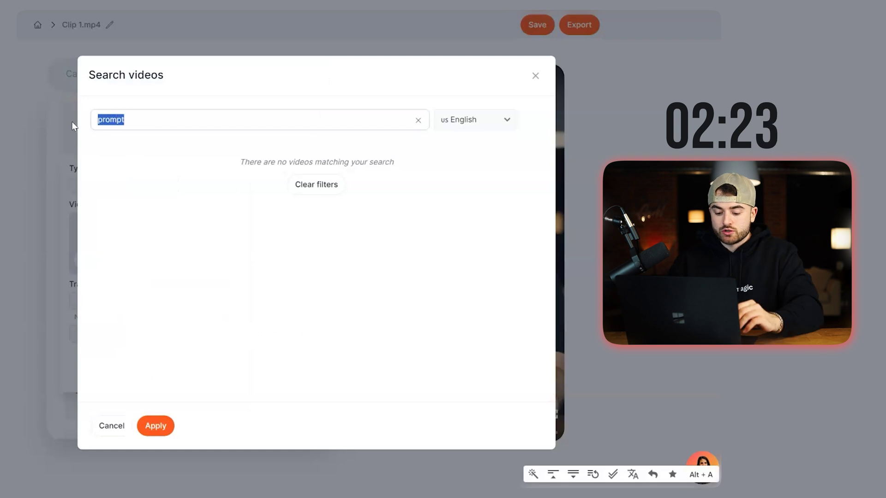
key(BackSpace)
text(ai)
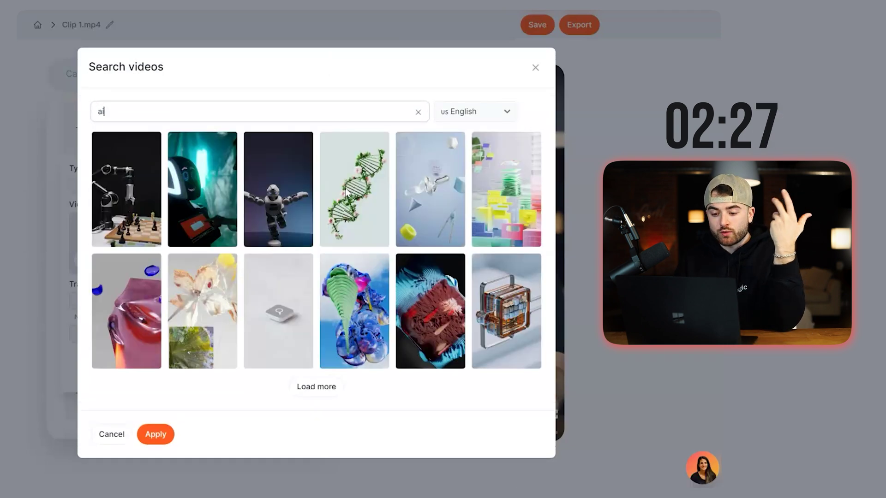
click(139, 190)
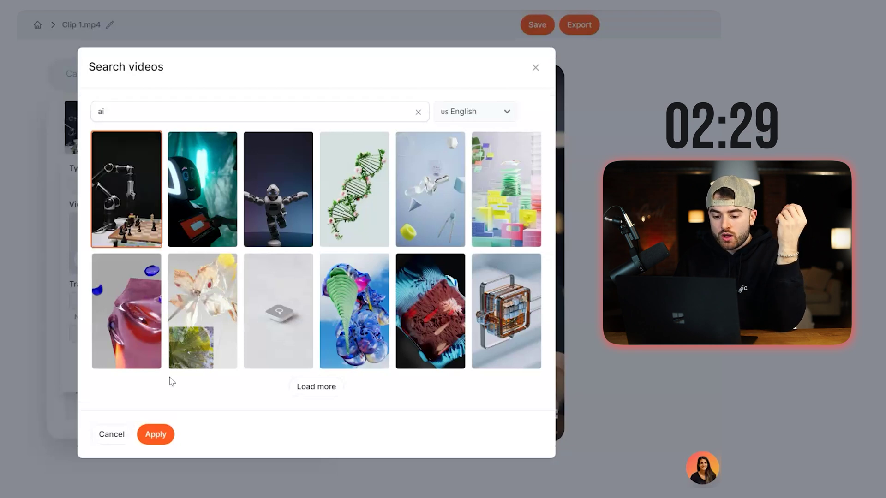
click(155, 434)
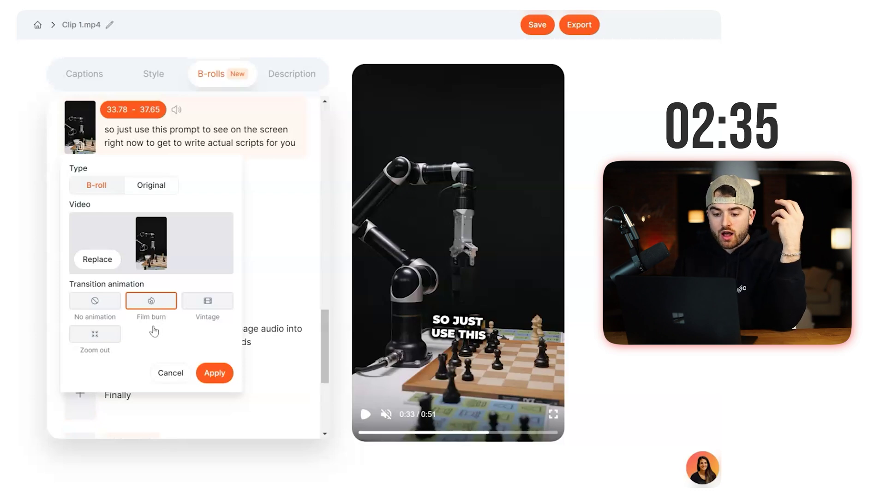
click(195, 305)
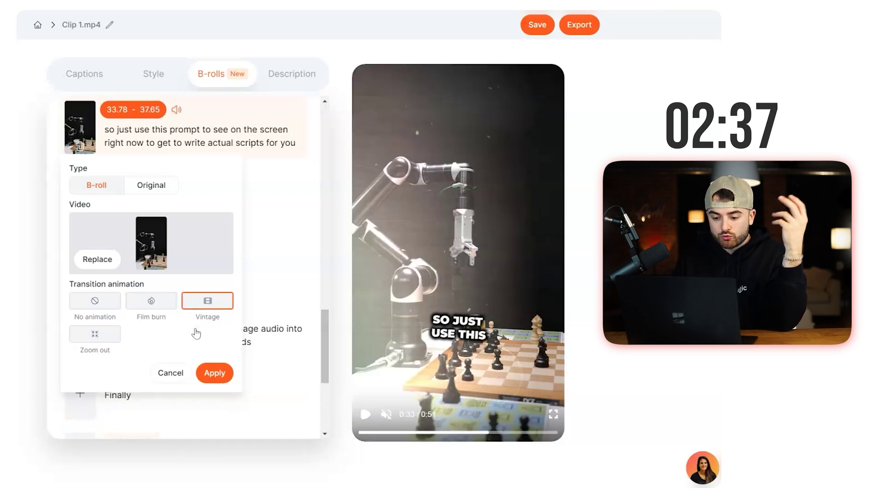
click(213, 374)
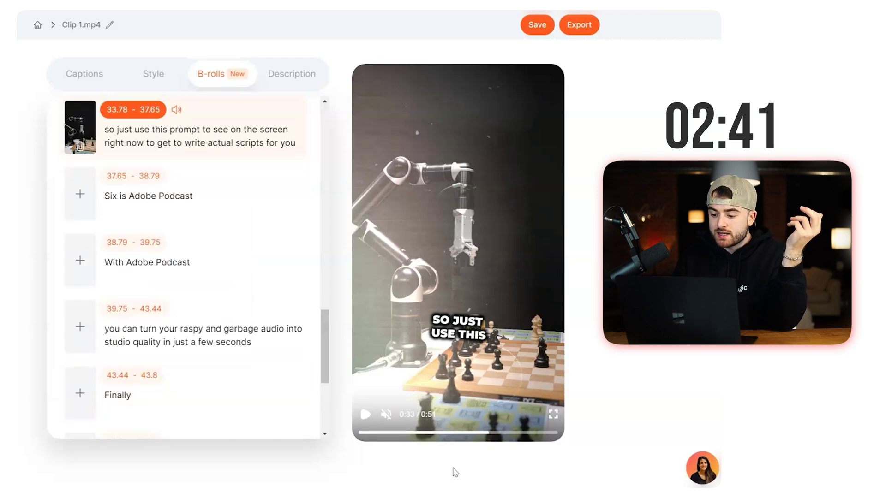
Play the video from just before the 33.78 - 37.65 segment to check the new B-roll and its transition.
click(484, 433)
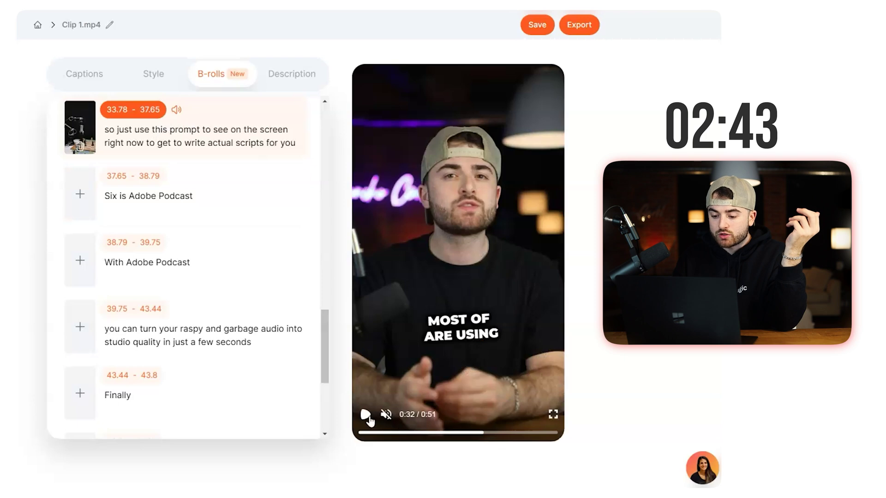
click(369, 419)
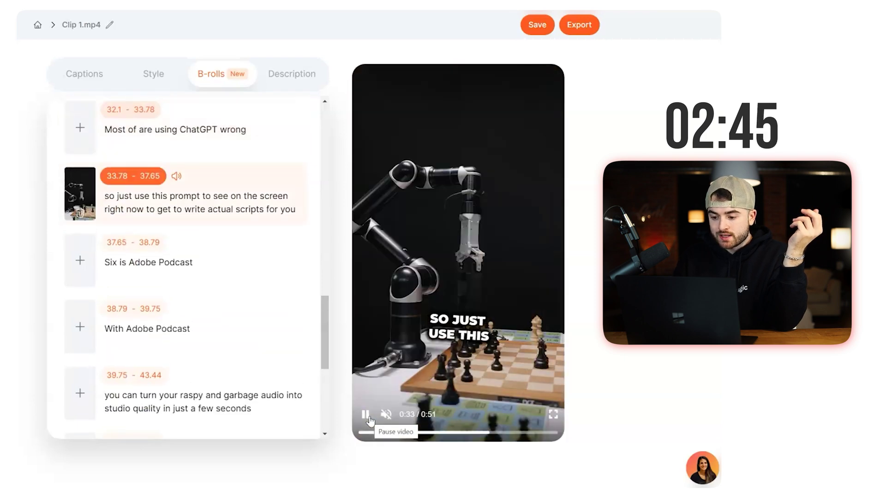
click(369, 418)
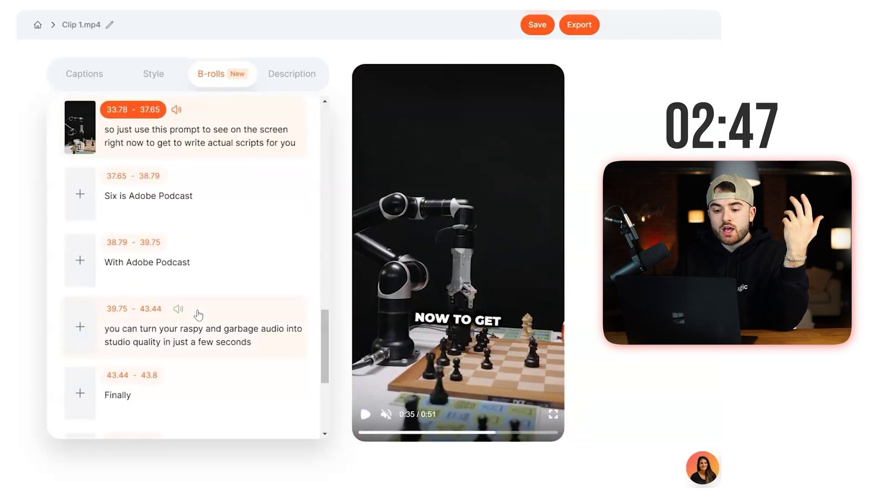
scroll(198, 315, up, 2)
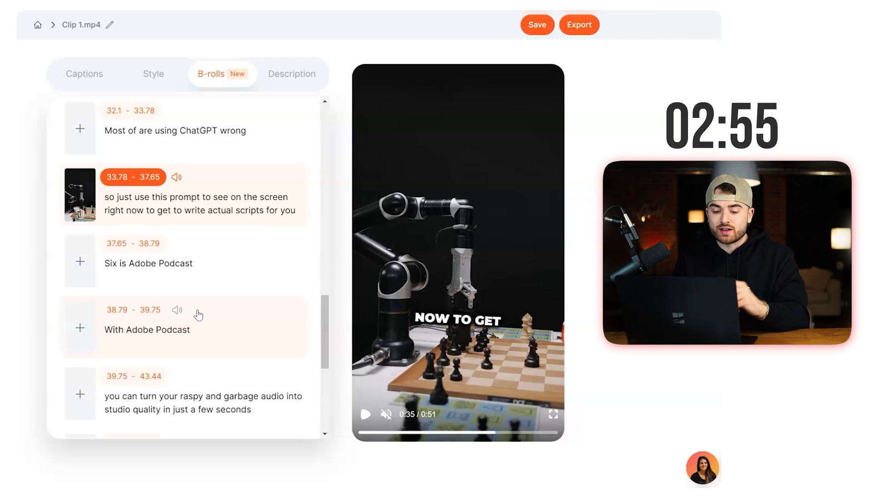
scroll(192, 303, up, 5)
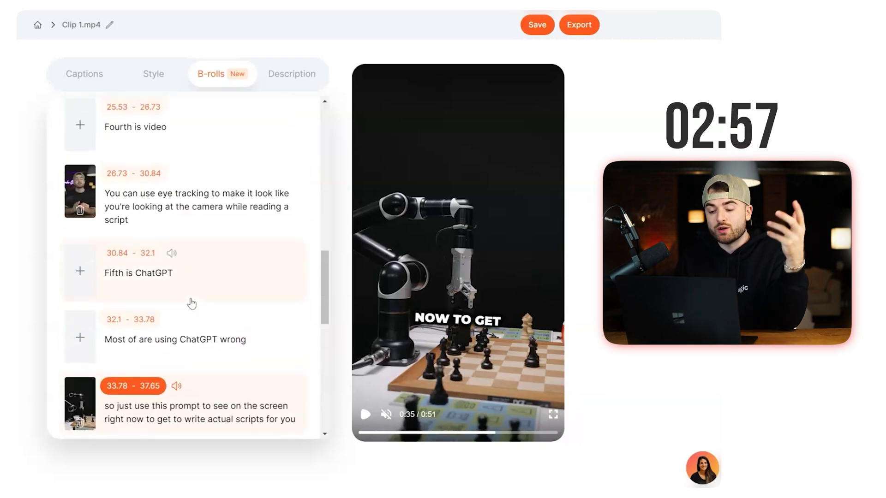